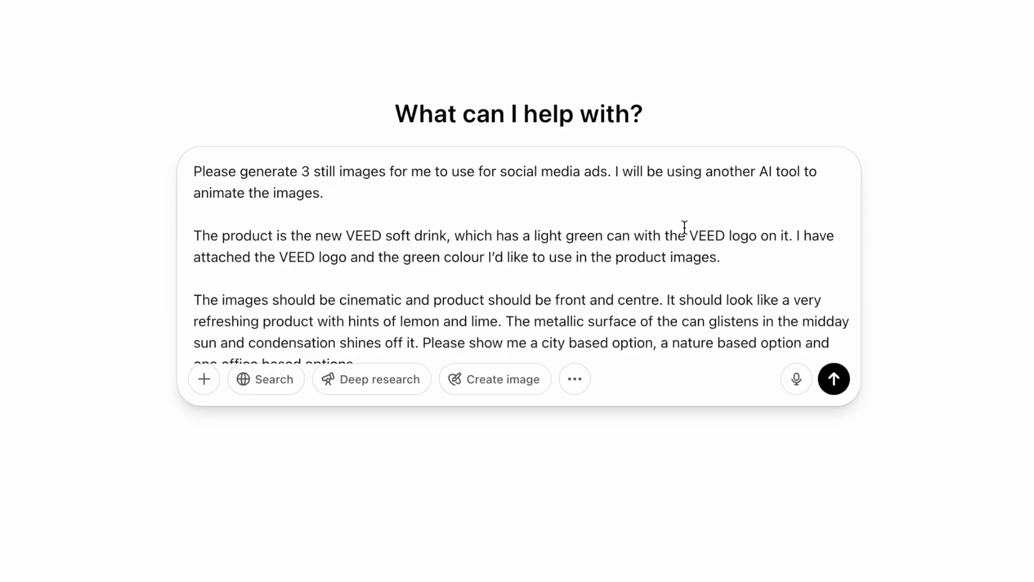
Step: Attach veed logo.jpg to the can-image prompt in ChatGPT and send it
{"action": "scroll", "coordinate": [735, 222], "scroll_direction": "down", "scroll_amount": 3}
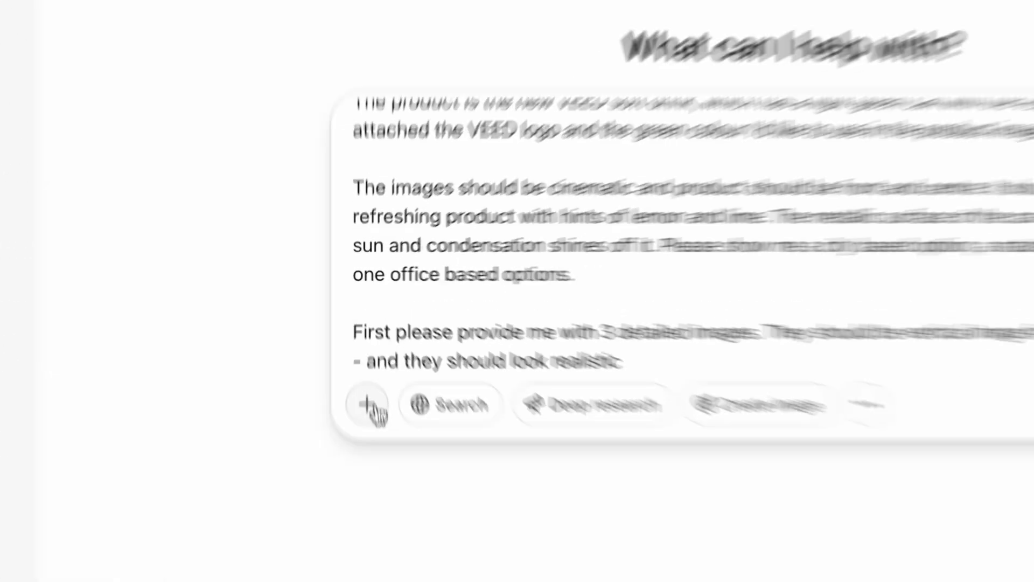
{"action": "left_click", "coordinate": [362, 346]}
{"action": "left_click", "coordinate": [442, 358]}
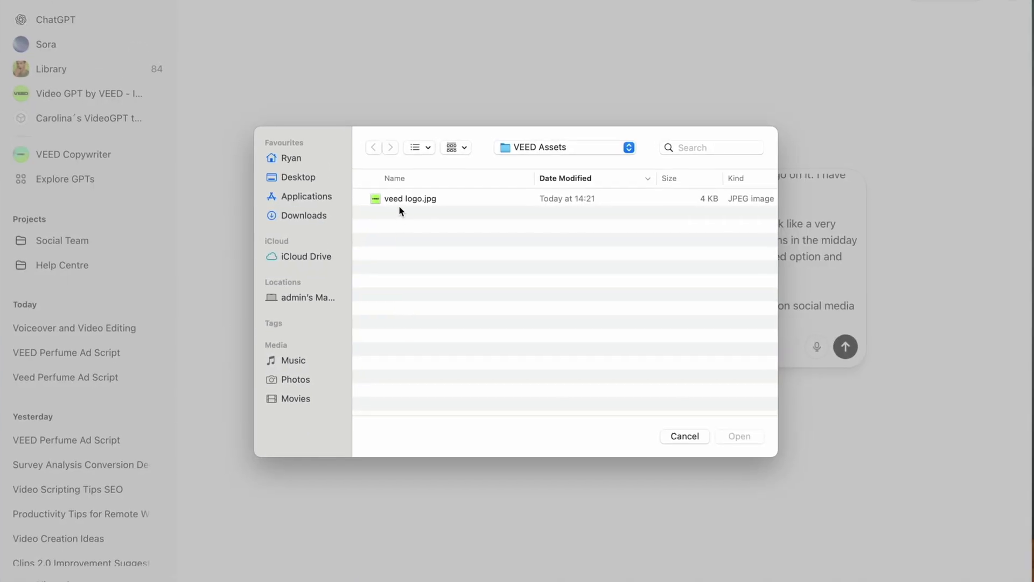
{"action": "left_click", "coordinate": [397, 200]}
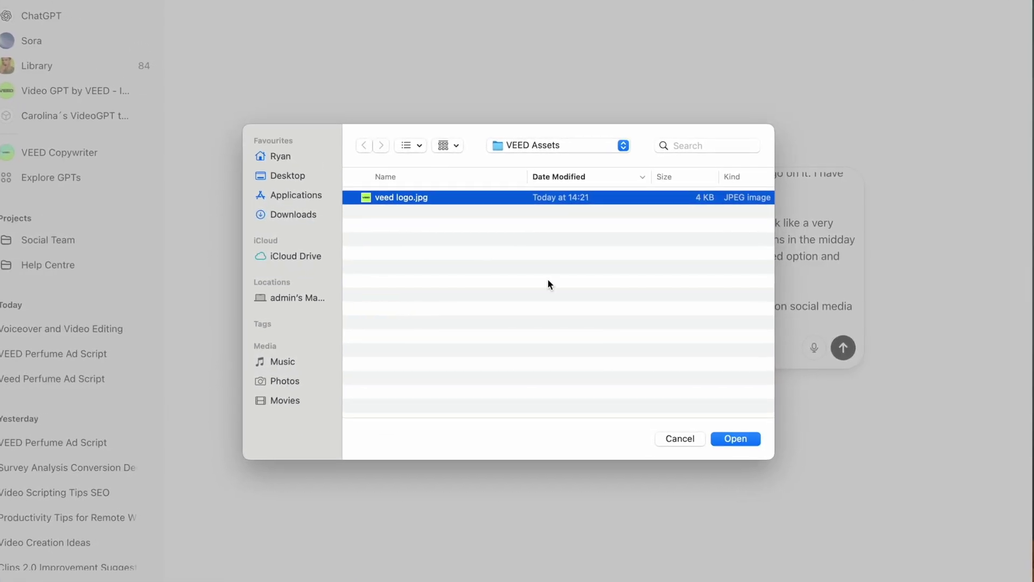
{"action": "left_click", "coordinate": [732, 442]}
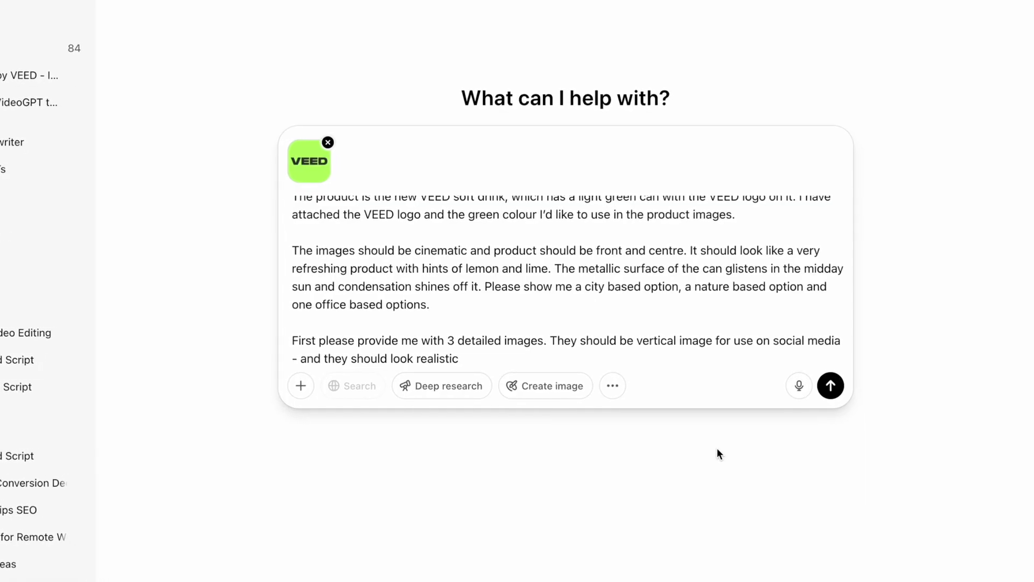
{"action": "left_click", "coordinate": [776, 355]}
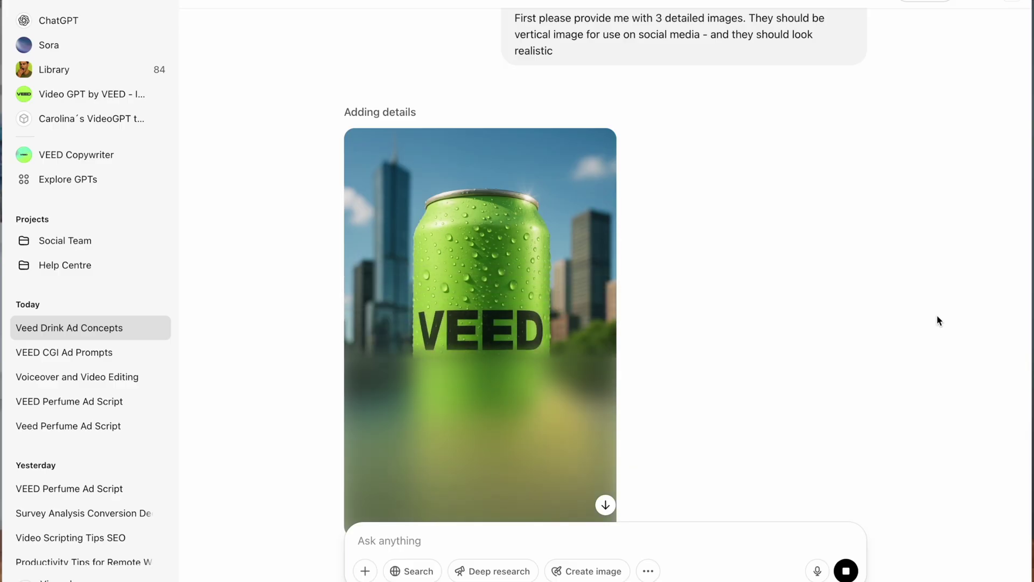
Step: Review the three generated VEED can images and start a follow-up asking for a waterfall background
{"action": "scroll", "coordinate": [891, 326], "scroll_direction": "down", "scroll_amount": 5}
{"action": "scroll", "coordinate": [892, 325], "scroll_direction": "down", "scroll_amount": 3}
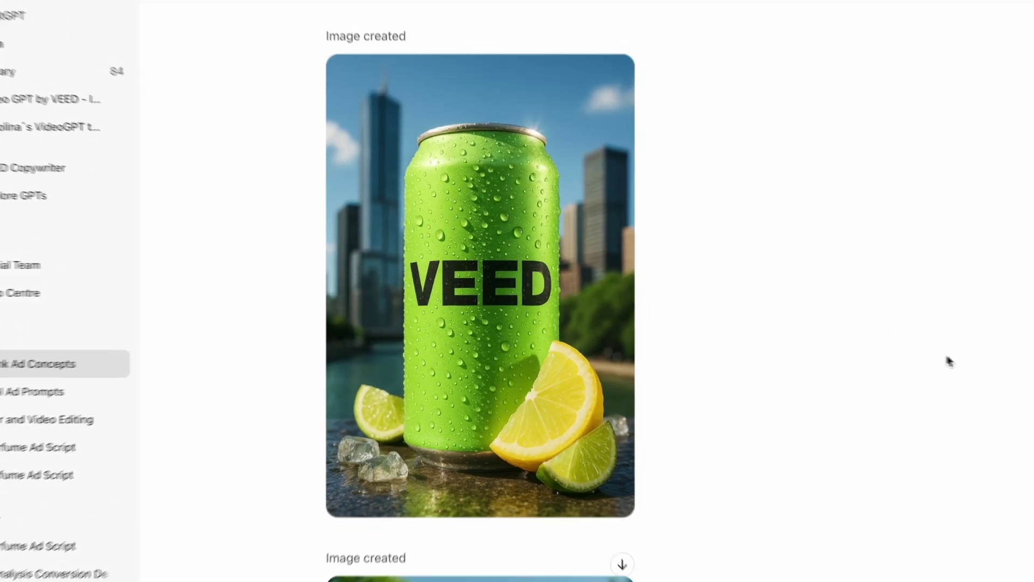
{"action": "scroll", "coordinate": [949, 361], "scroll_direction": "down", "scroll_amount": 5}
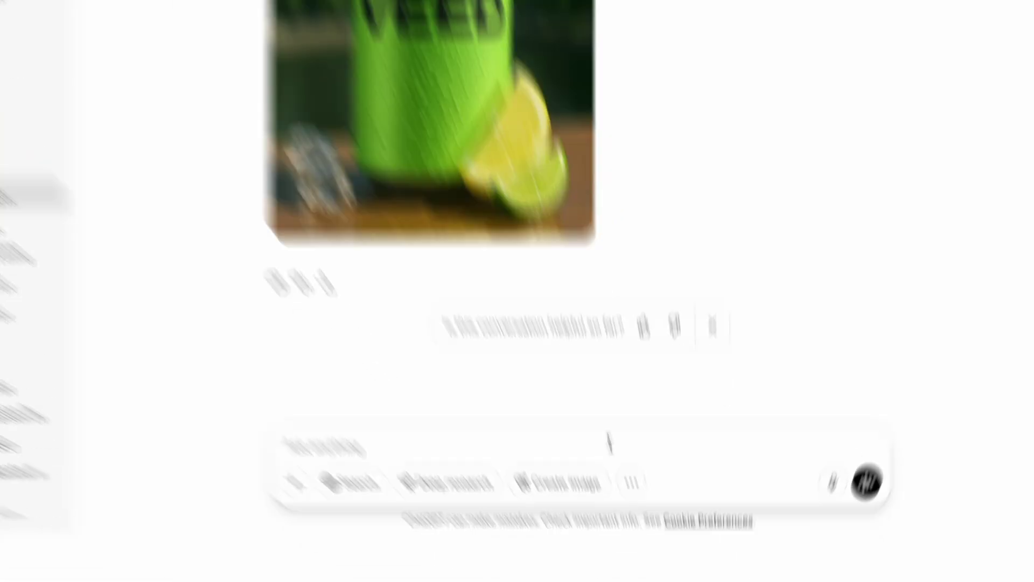
{"action": "type", "text": "please"}
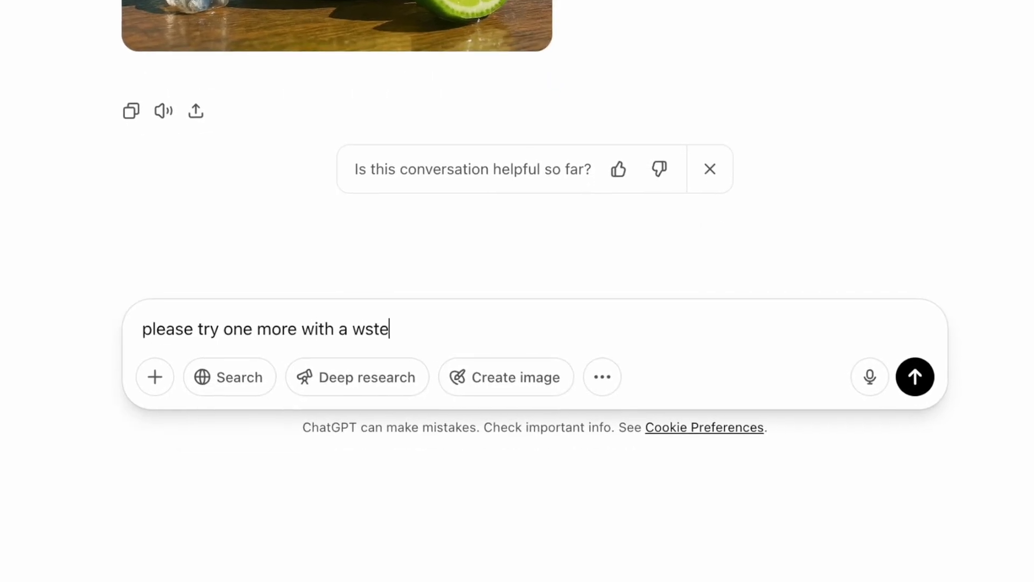
{"action": "type", "text": " try one more with a waterfall in the backgr"}
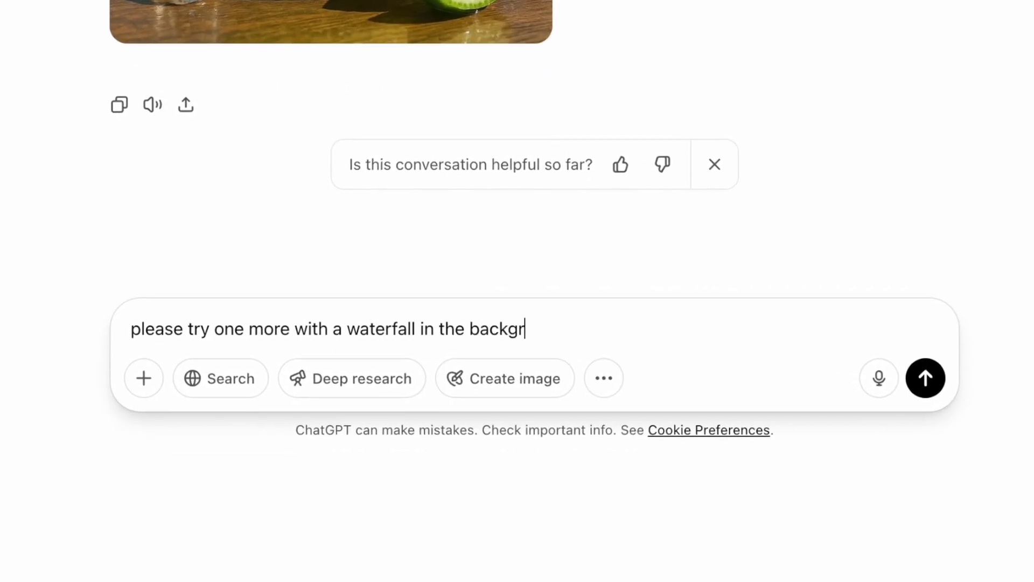
{"action": "type", "text": "ound"}
Step: Send the waterfall-background request and scroll to the new can-on-rock waterfall image
{"action": "key", "text": "Return"}
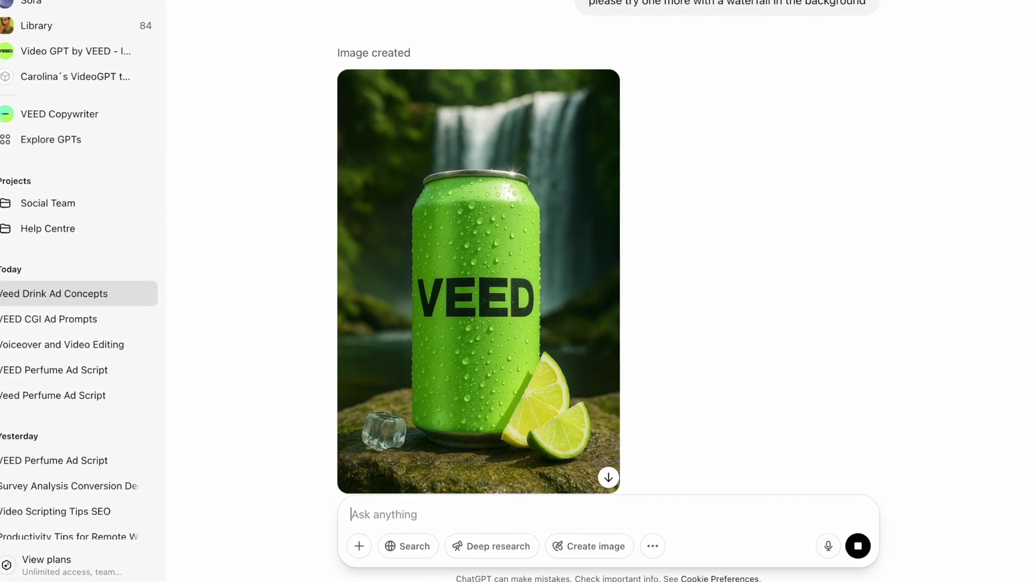
{"action": "scroll", "coordinate": [557, 289], "scroll_direction": "down", "scroll_amount": 2}
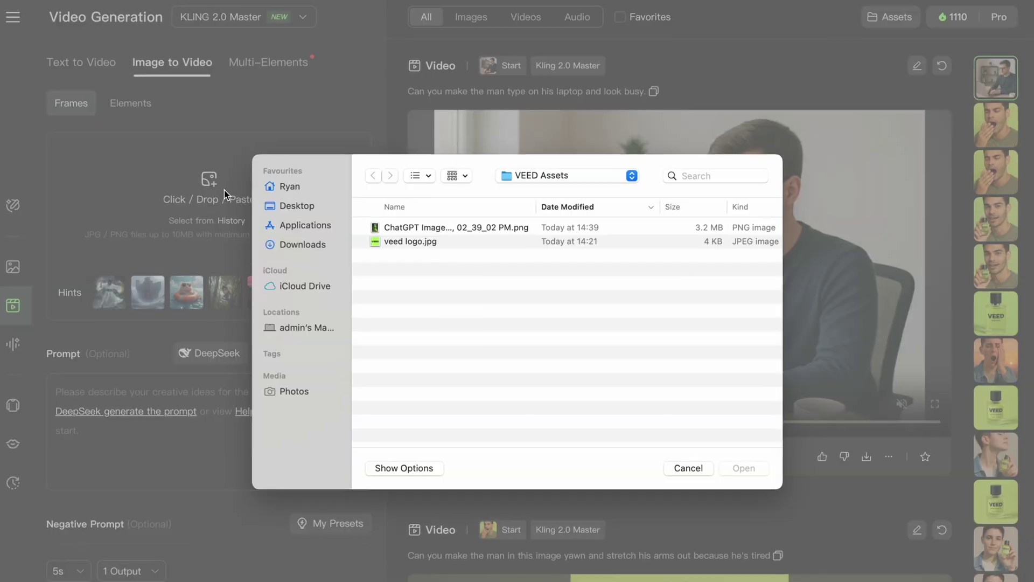
Step: Load the waterfall can image as the Kling start frame and paste the motion prompt
{"action": "left_click", "coordinate": [353, 221]}
{"action": "left_click", "coordinate": [750, 472]}
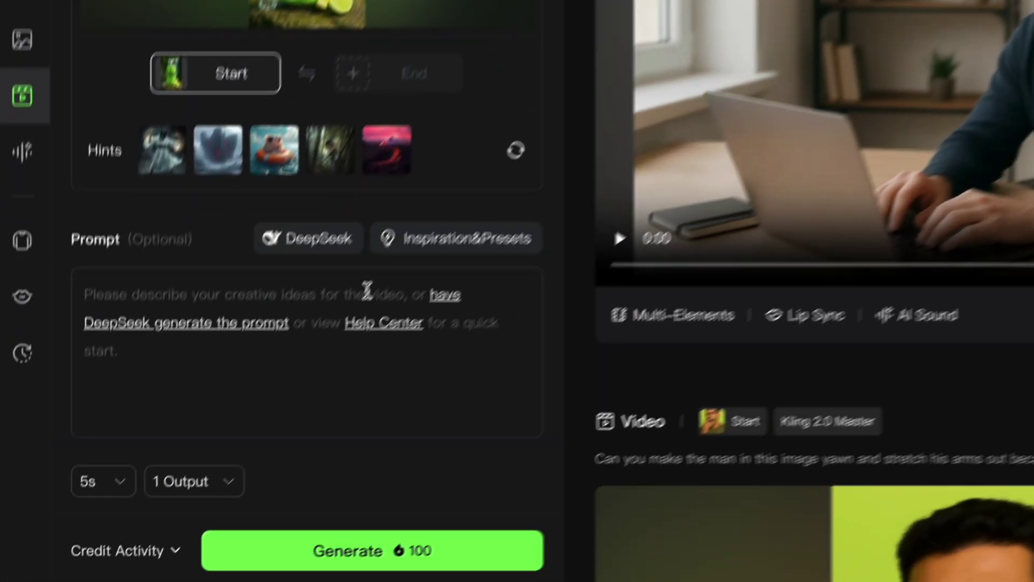
{"action": "left_click", "coordinate": [236, 392]}
{"action": "type", "text": "make the waterfall in the background flow, a few of the water droplets on the can should also drop down, the ice cubes and lime wedges could also fall from the sky into position"}
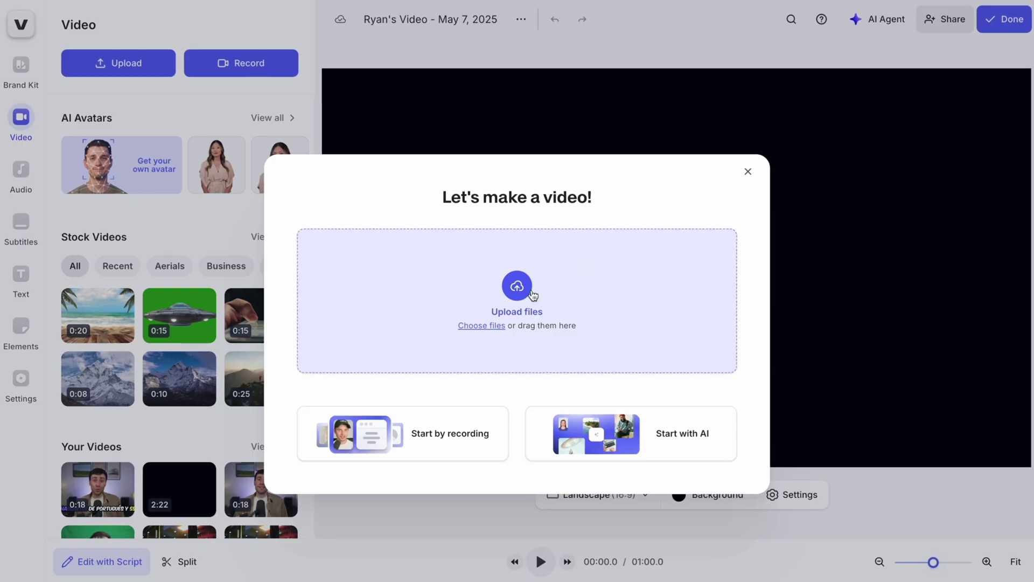
Step: Upload the generated waterfall can video into the VEED project
{"action": "left_click", "coordinate": [517, 286]}
{"action": "key", "text": "Down"}
{"action": "left_click", "coordinate": [750, 472]}
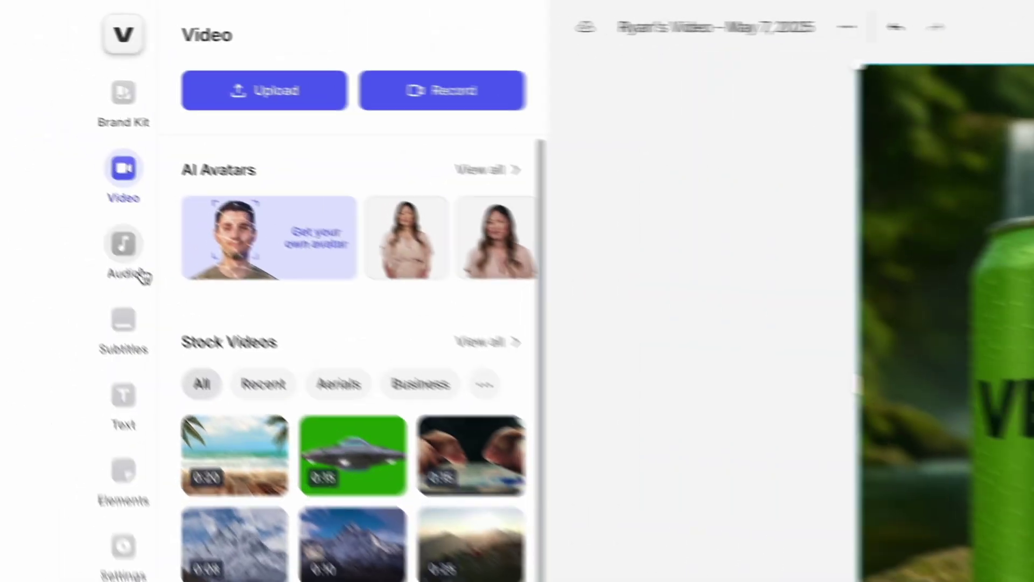
Step: Paste the 146-character lemon-lime ad script into VEED's Text to Speech panel
{"action": "left_click", "coordinate": [21, 169]}
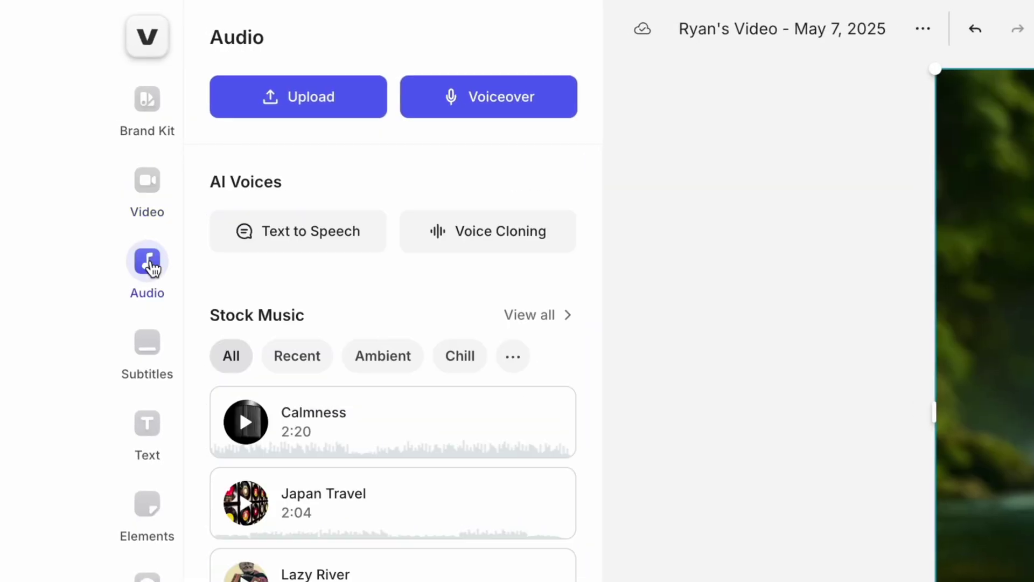
{"action": "left_click", "coordinate": [358, 237]}
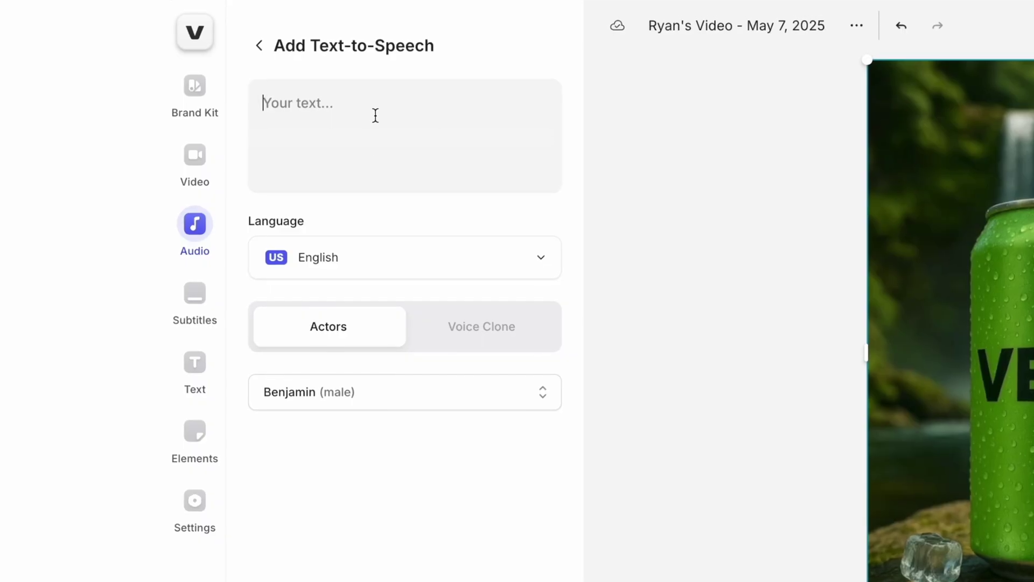
{"action": "type", "text": "there's nothing more refreshing than VEED. lemon and lime's freshly picked for our original recipe. Get your first case free using the link below."}
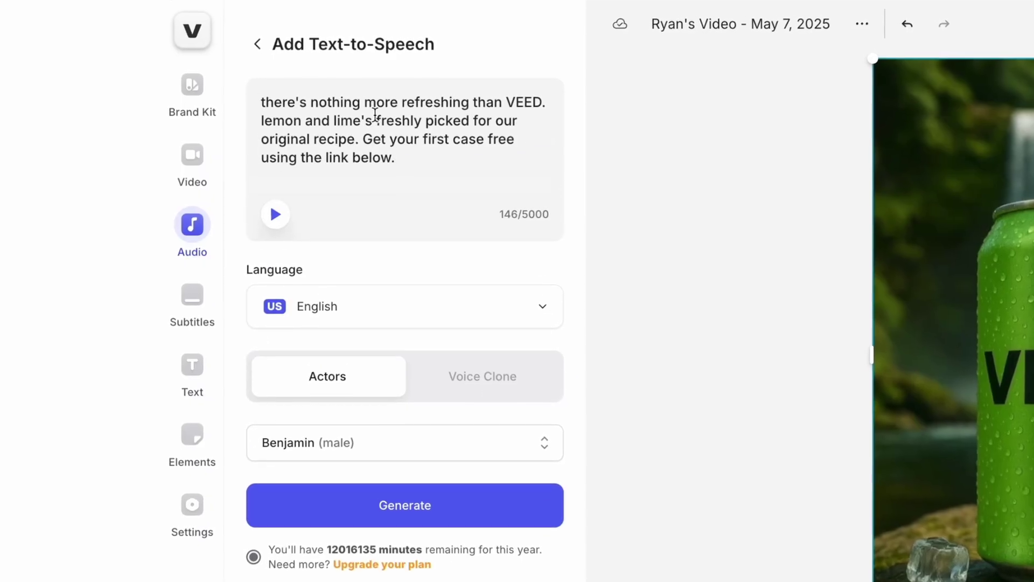
{"action": "left_click", "coordinate": [408, 454]}
{"action": "scroll", "coordinate": [397, 259], "scroll_direction": "down", "scroll_amount": 10}
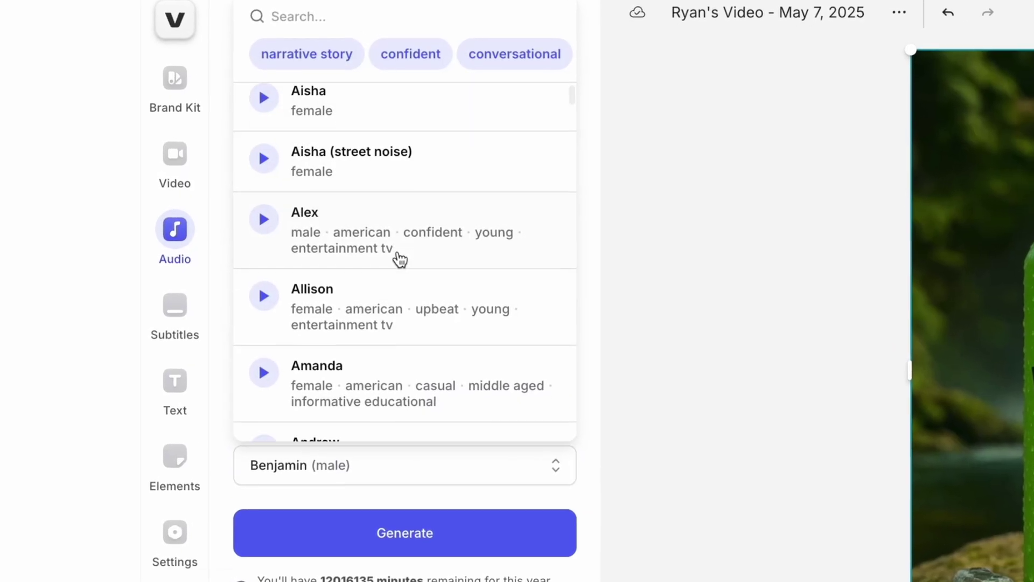
{"action": "scroll", "coordinate": [399, 261], "scroll_direction": "down", "scroll_amount": 10}
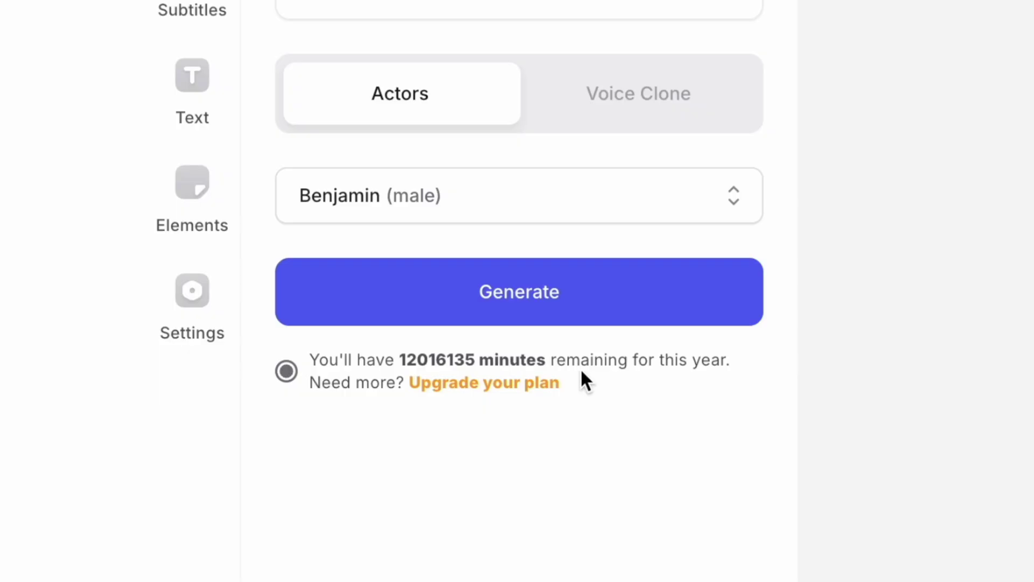
Step: Generate the Benjamin voiceover from the ad script
{"action": "left_click", "coordinate": [563, 303]}
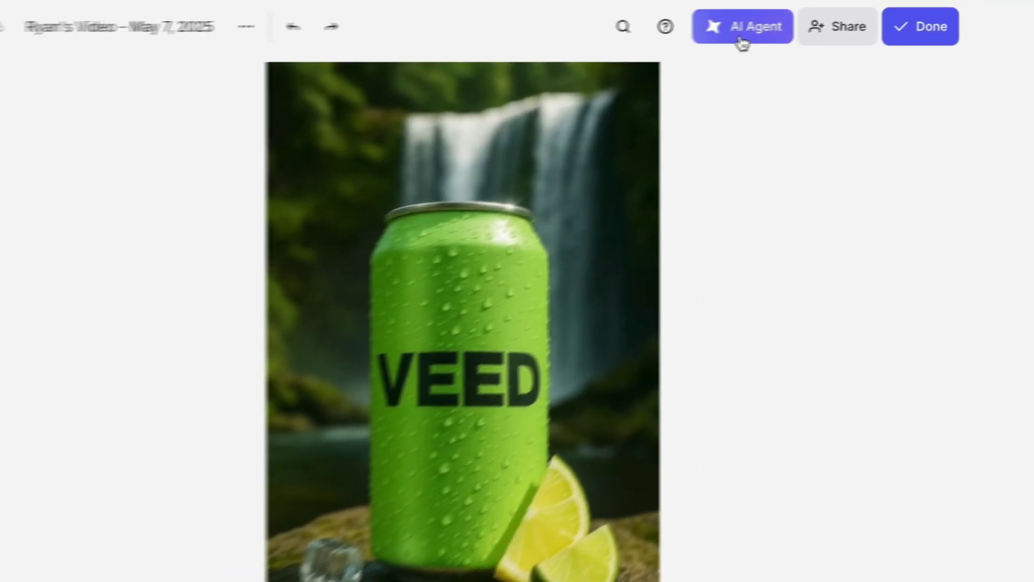
Step: Ask the AI Agent to add relaxing background music
{"action": "left_click", "coordinate": [871, 20]}
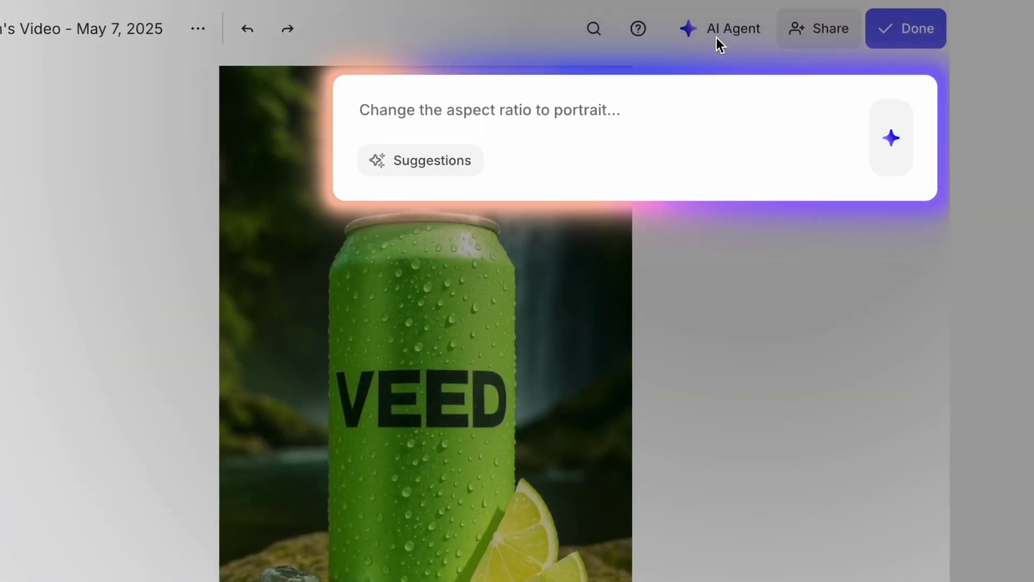
{"action": "type", "text": "add"}
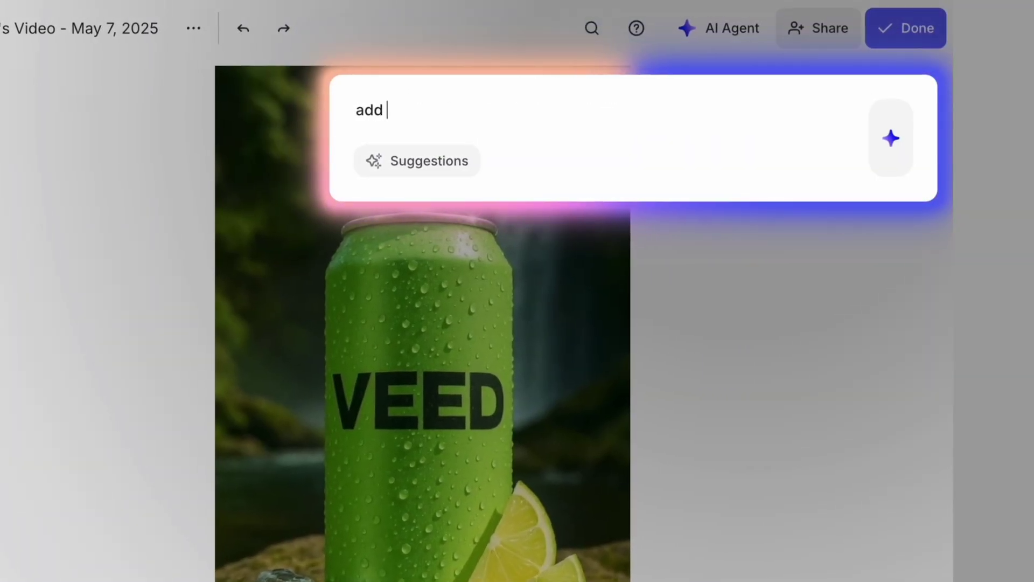
{"action": "type", "text": " relaxo"}
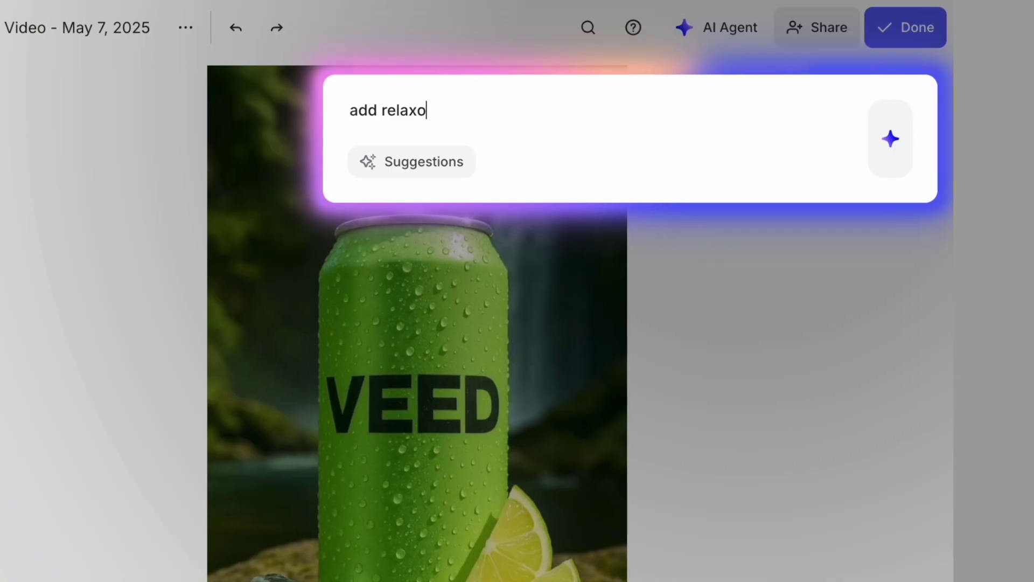
{"action": "key", "text": "BackSpace"}
{"action": "type", "text": "ing"}
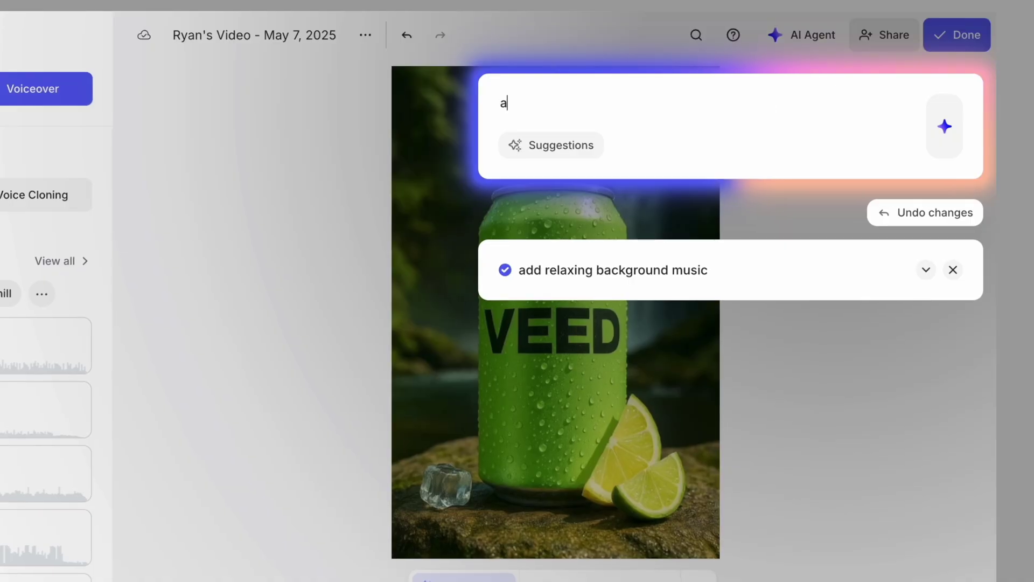
Step: Request a waterfall sound effect from the AI Agent, then submit a subtitles request
{"action": "type", "text": "dd a waterfall sound"}
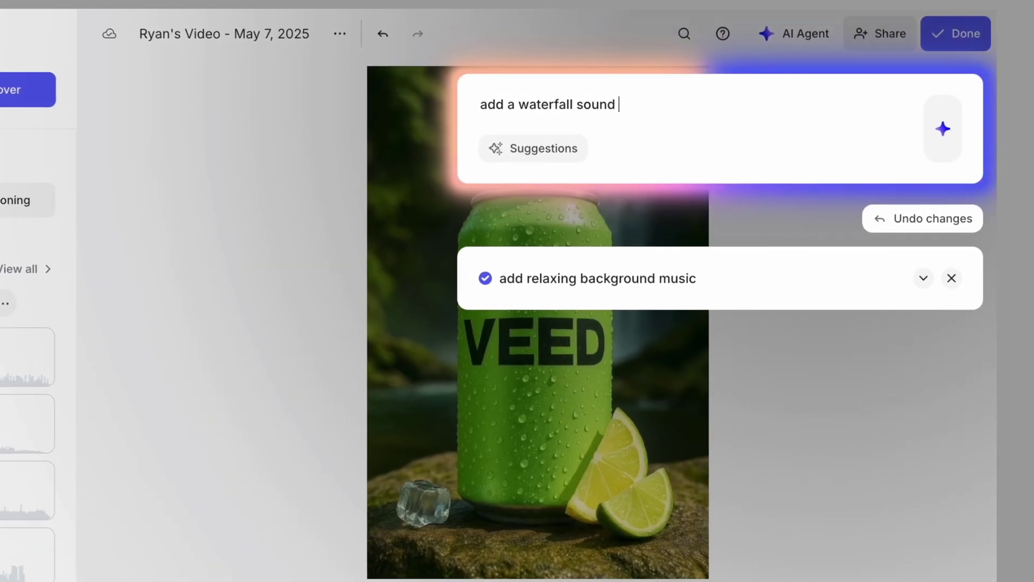
{"action": "key", "text": "Return"}
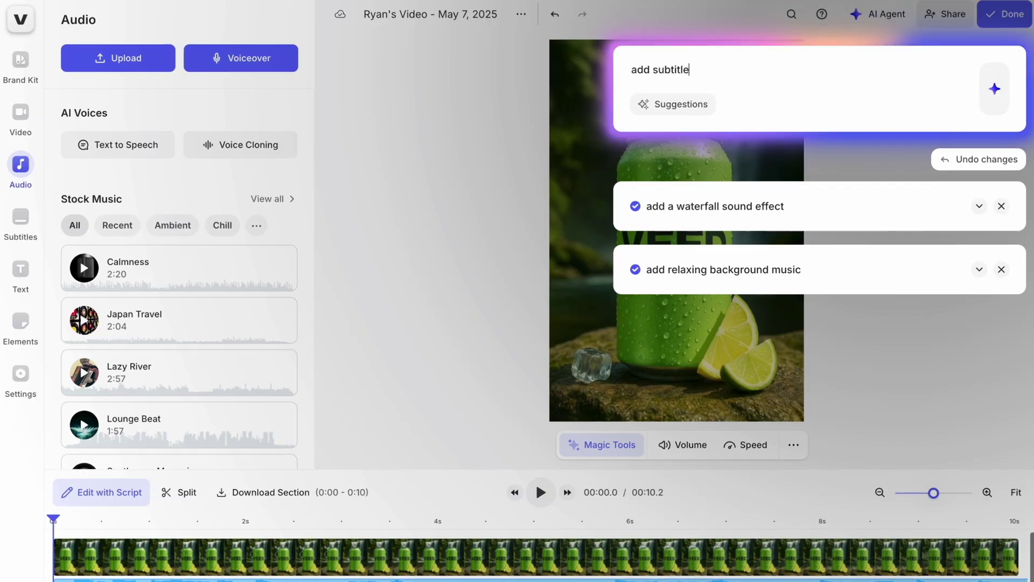
{"action": "key", "text": "Return"}
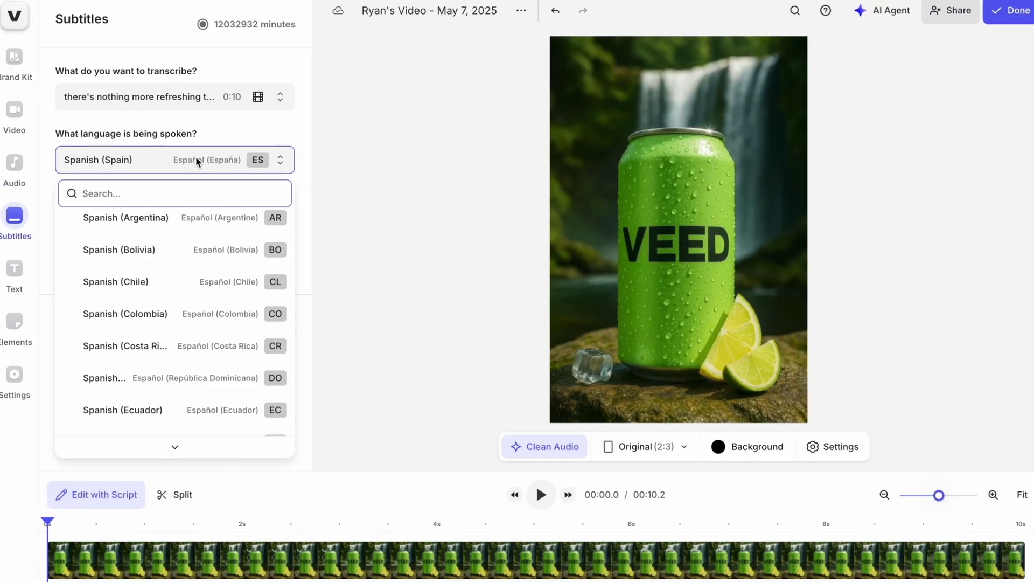
Step: Choose English subtitles, browse the caption styles, and return playback to the video start
{"action": "type", "text": "englis"}
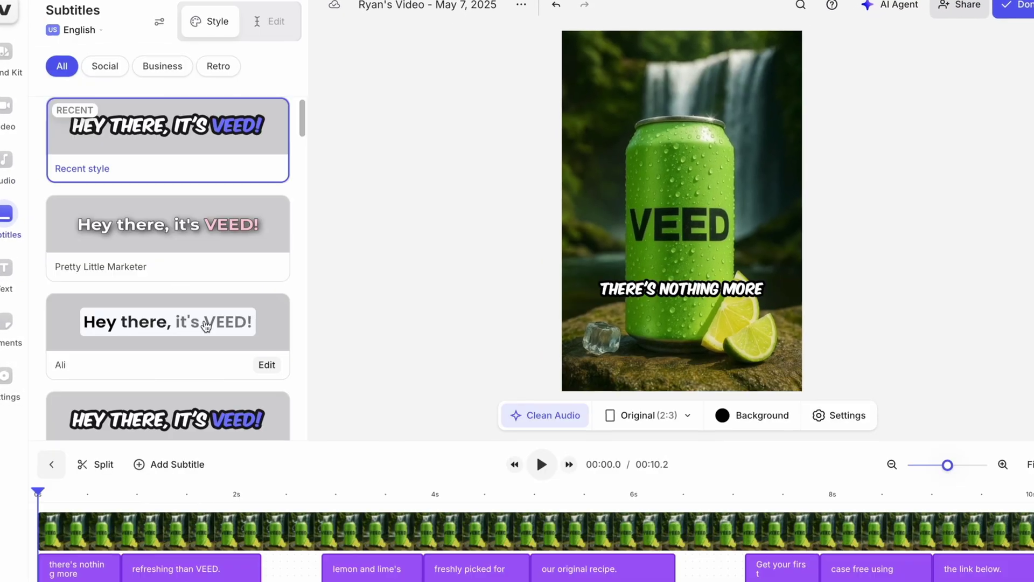
{"action": "scroll", "coordinate": [204, 326], "scroll_direction": "down", "scroll_amount": 8}
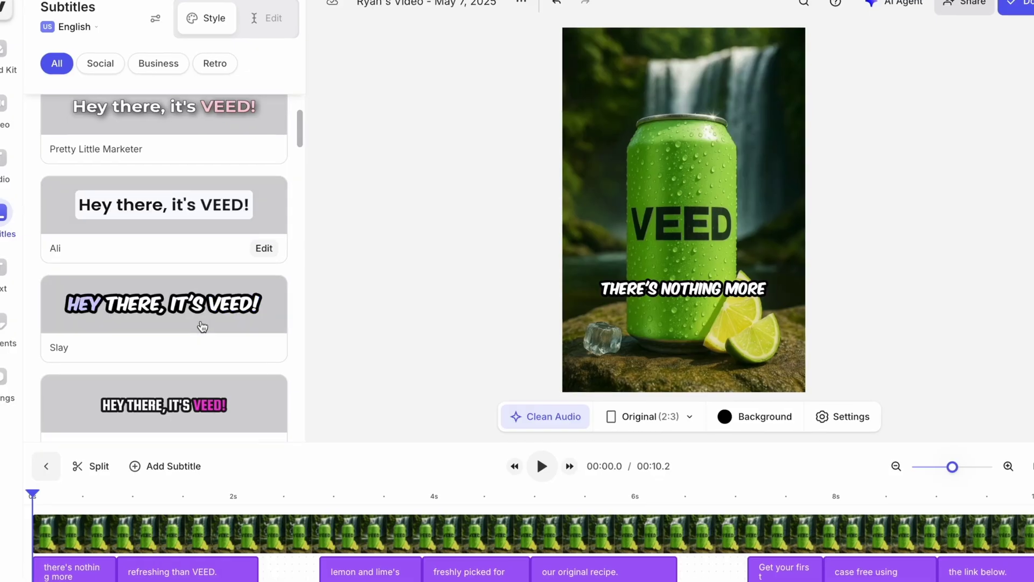
{"action": "scroll", "coordinate": [196, 327], "scroll_direction": "down", "scroll_amount": 3}
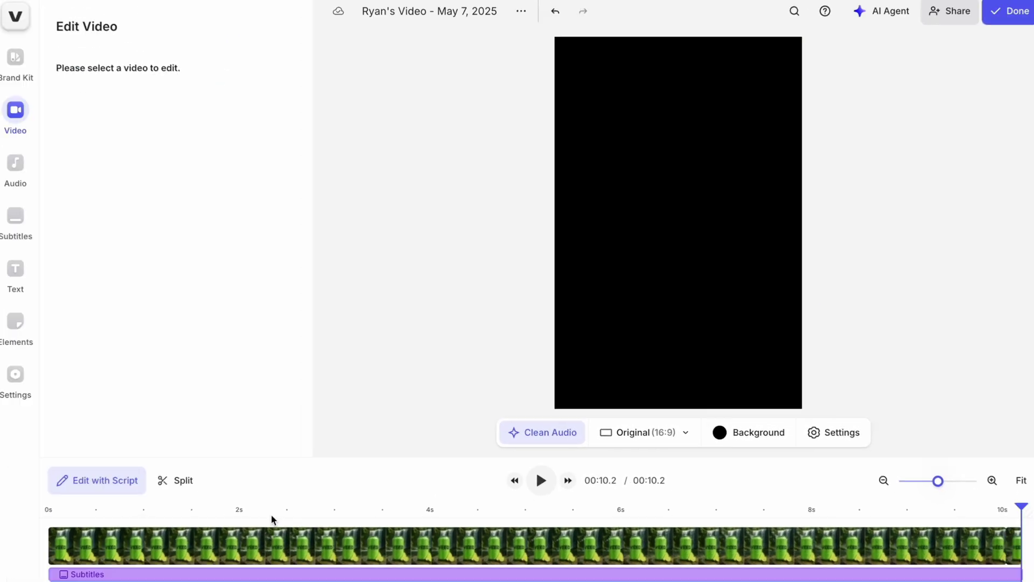
{"action": "left_click", "coordinate": [47, 521]}
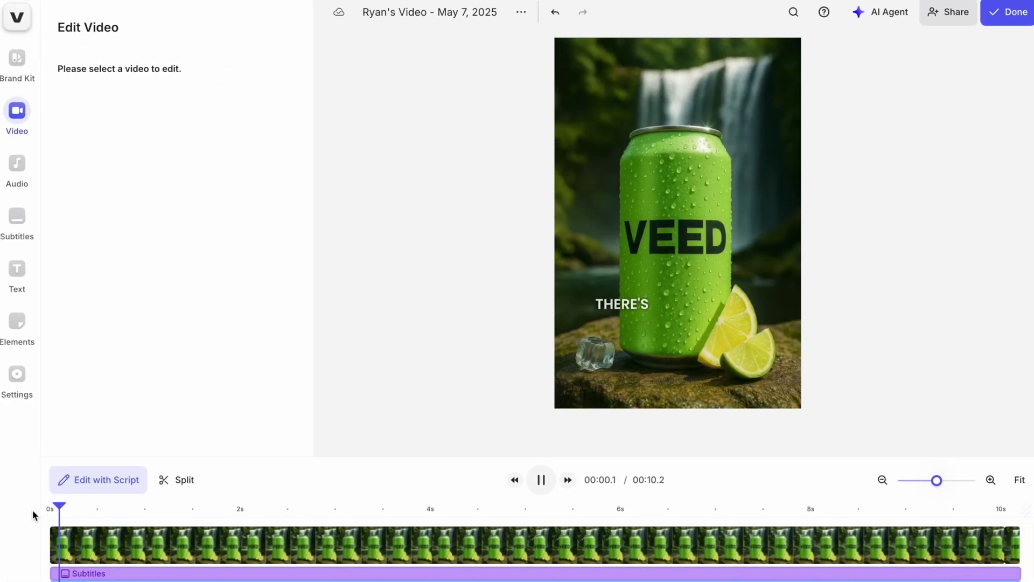